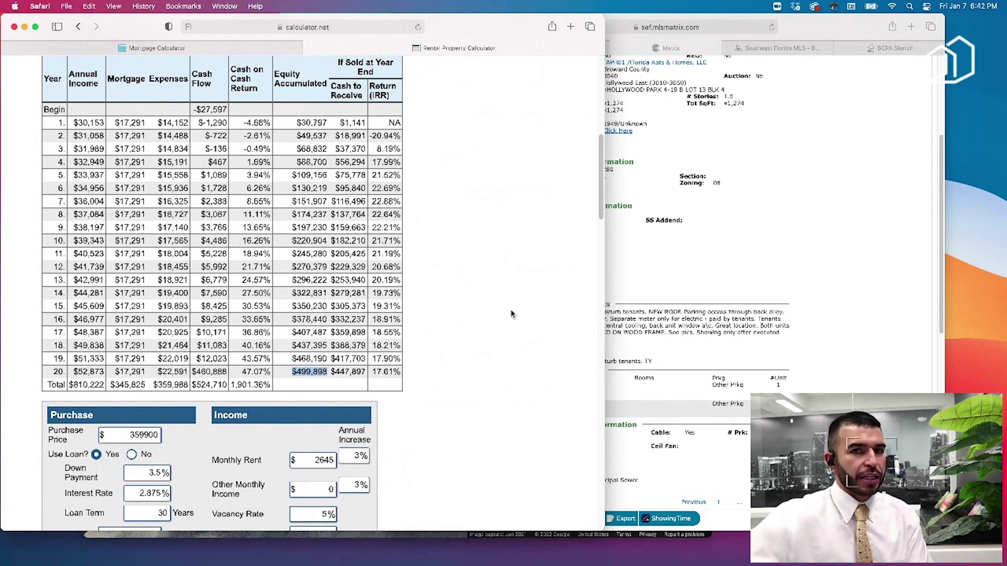
# - Clear the year-20 equity highlight, then briefly highlight the -$107.52 monthly cash flow
pyautogui.click(467, 230)
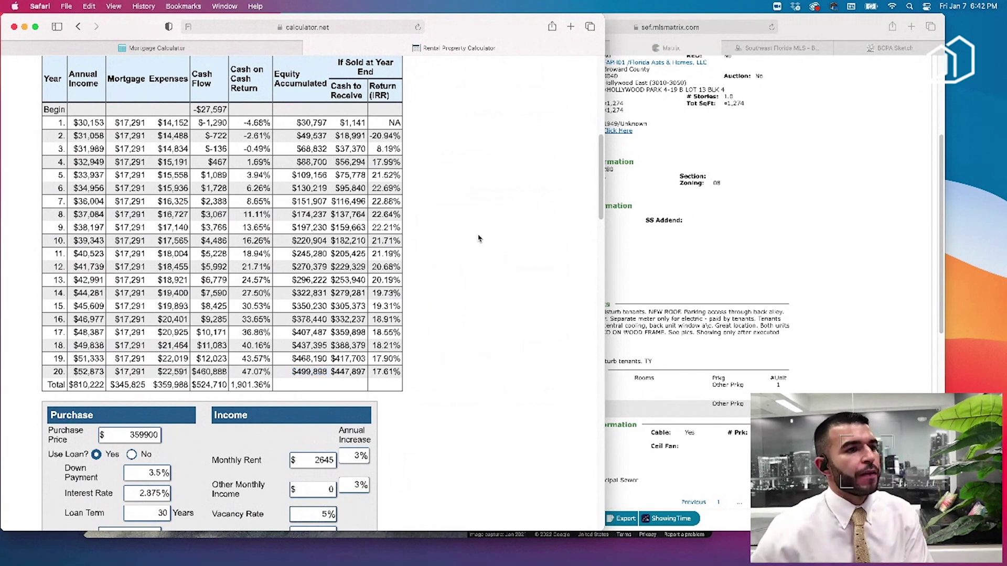
pyautogui.scroll(1, 396, 303)
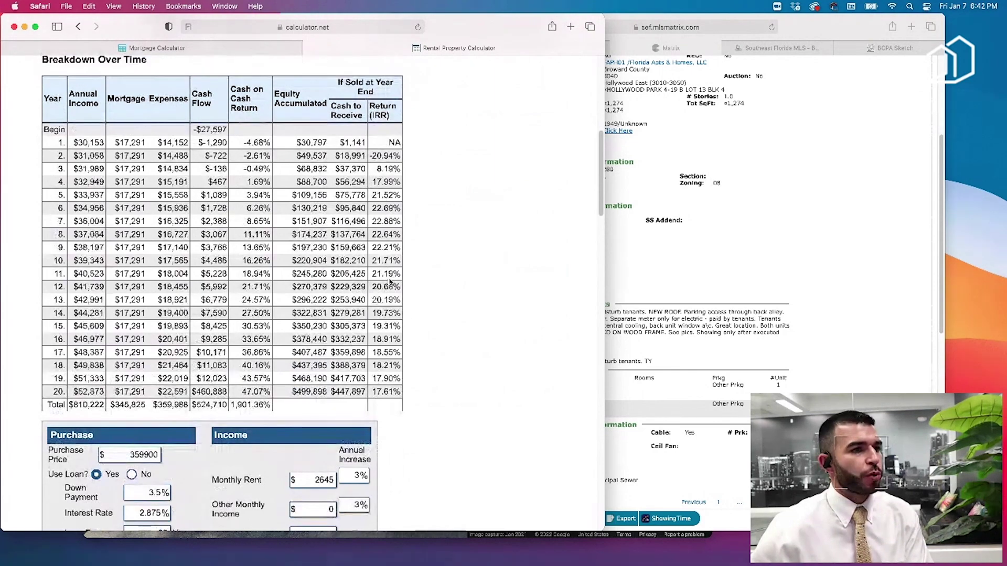
pyautogui.scroll(1, 461, 283)
pyautogui.scroll(2, 461, 283)
pyautogui.scroll(3, 461, 283)
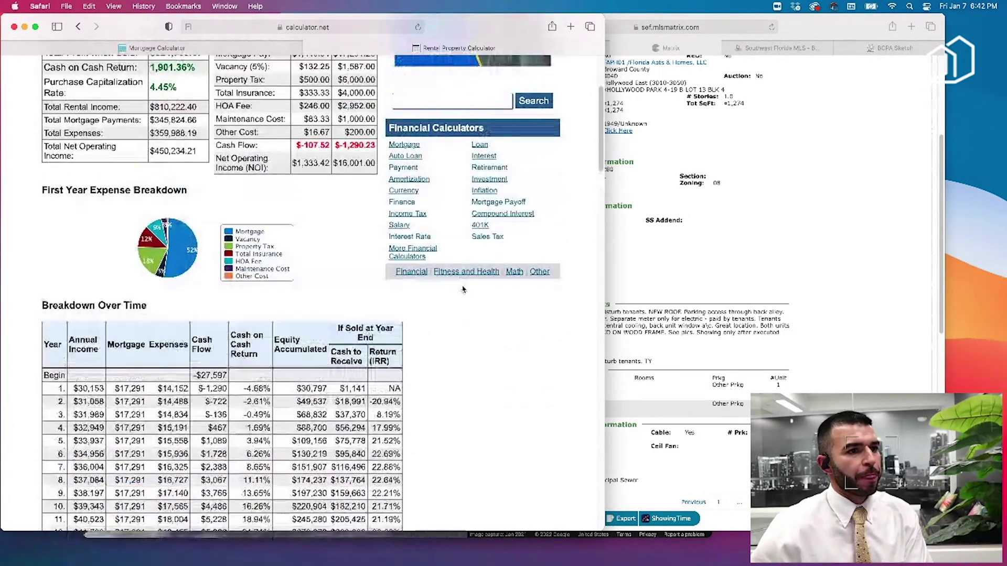
pyautogui.scroll(1, 444, 291)
pyautogui.doubleClick(314, 179)
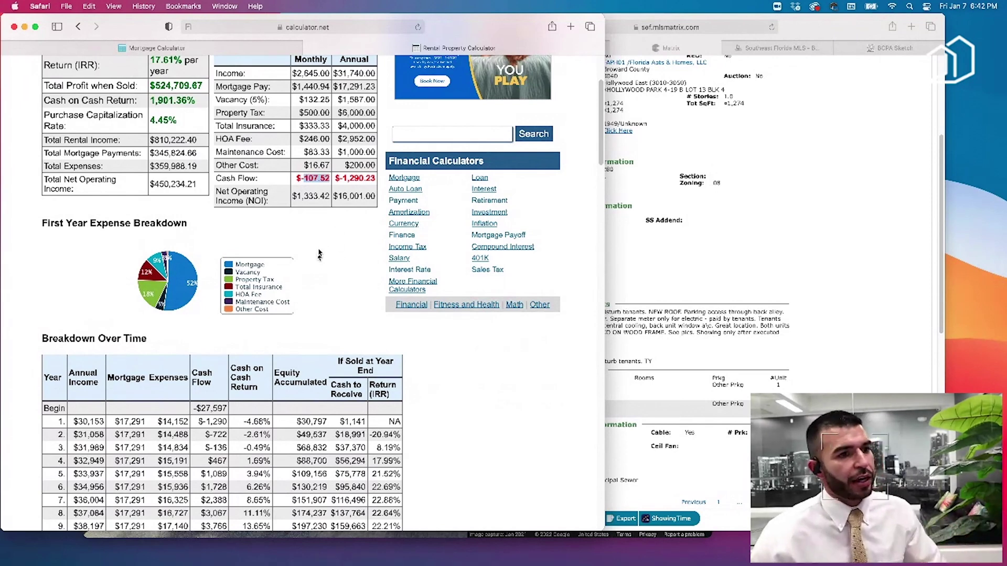
pyautogui.click(488, 345)
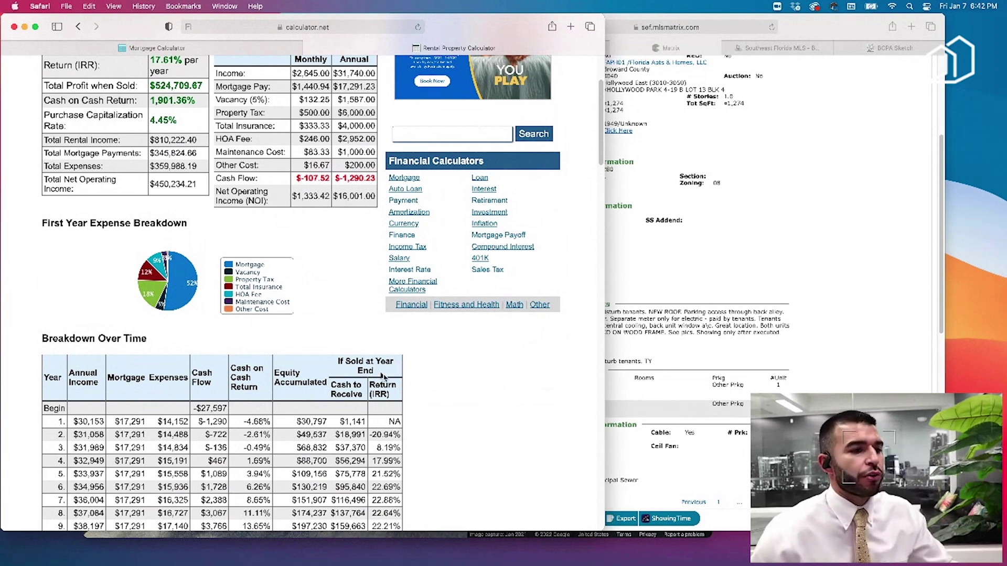
pyautogui.scroll(5, 423, 377)
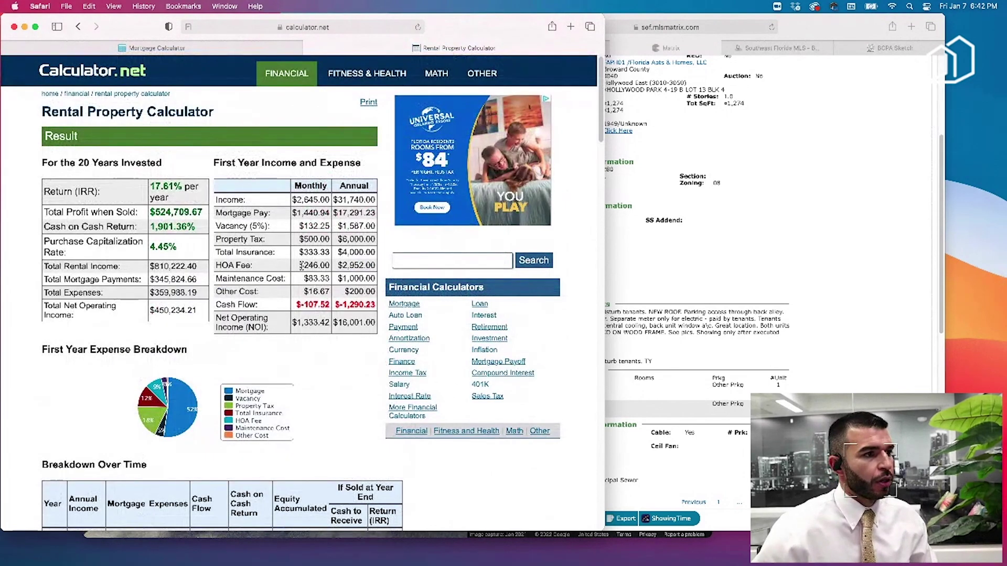